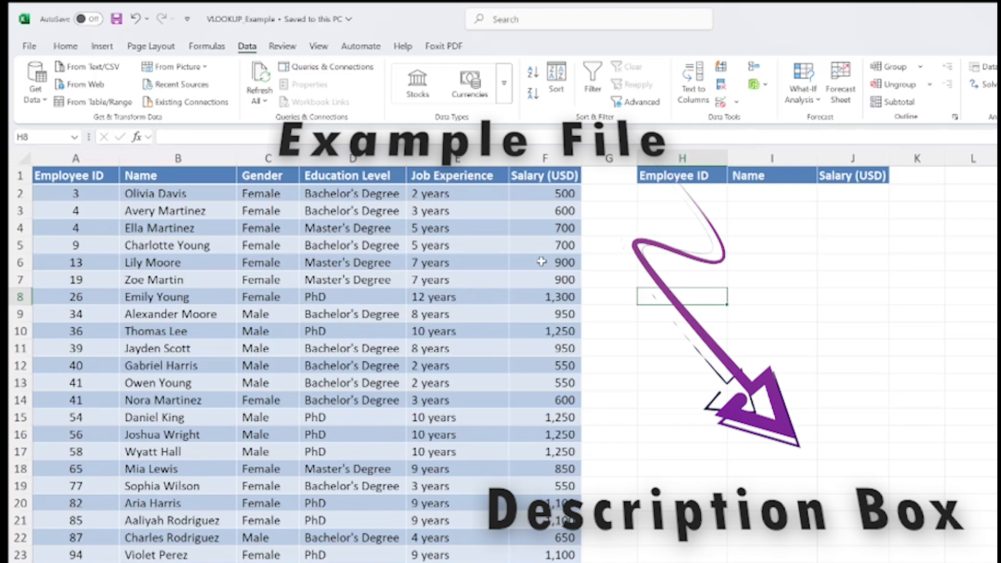
click(702, 177)
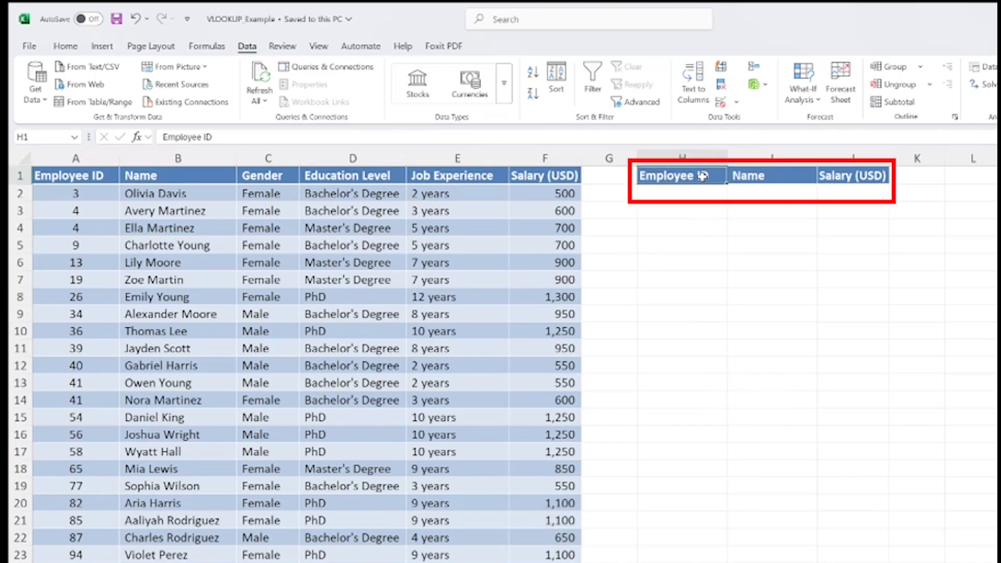
click(771, 195)
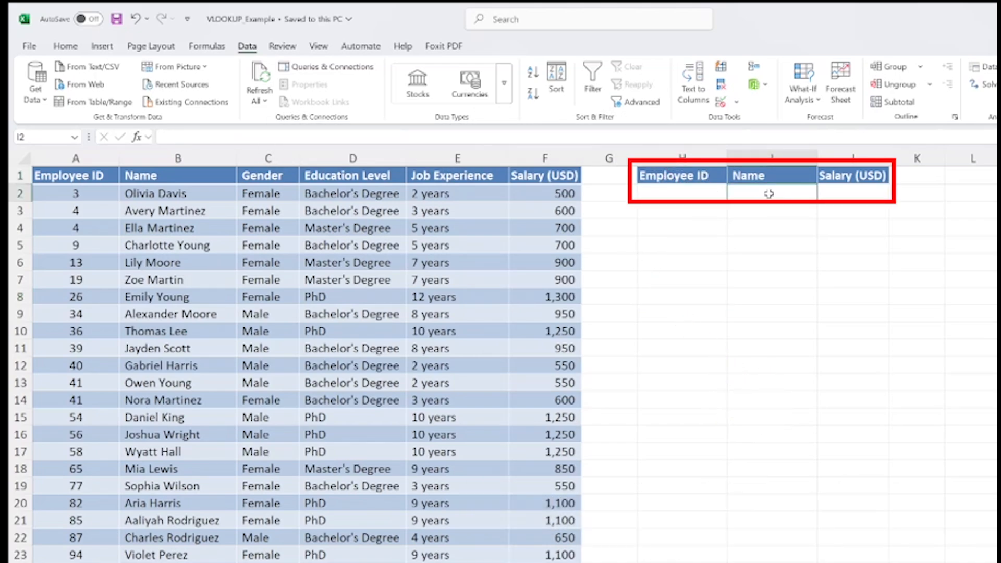
click(844, 195)
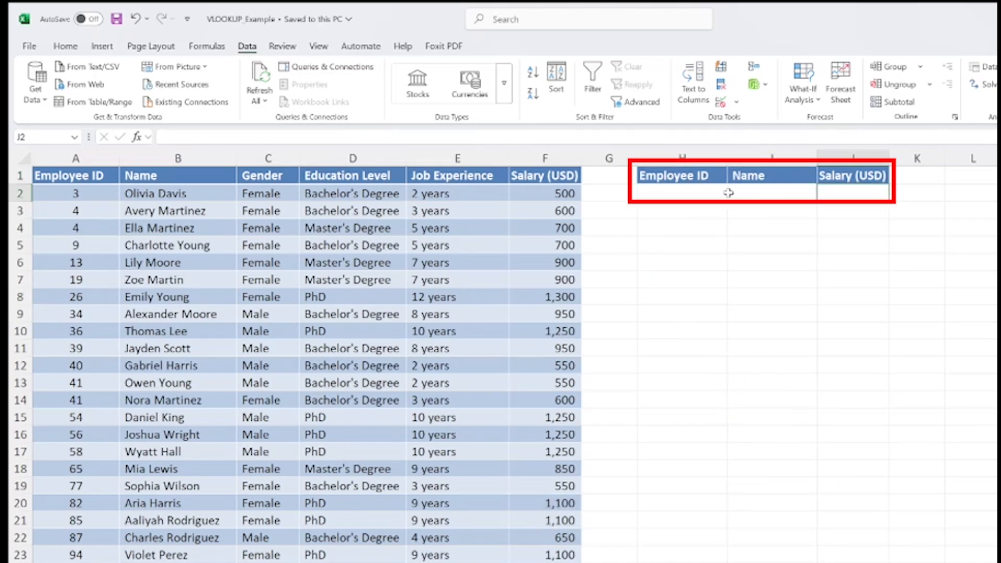
Enter 26 as the lookup value in cell H2, under the separate Employee ID header.
click(701, 195)
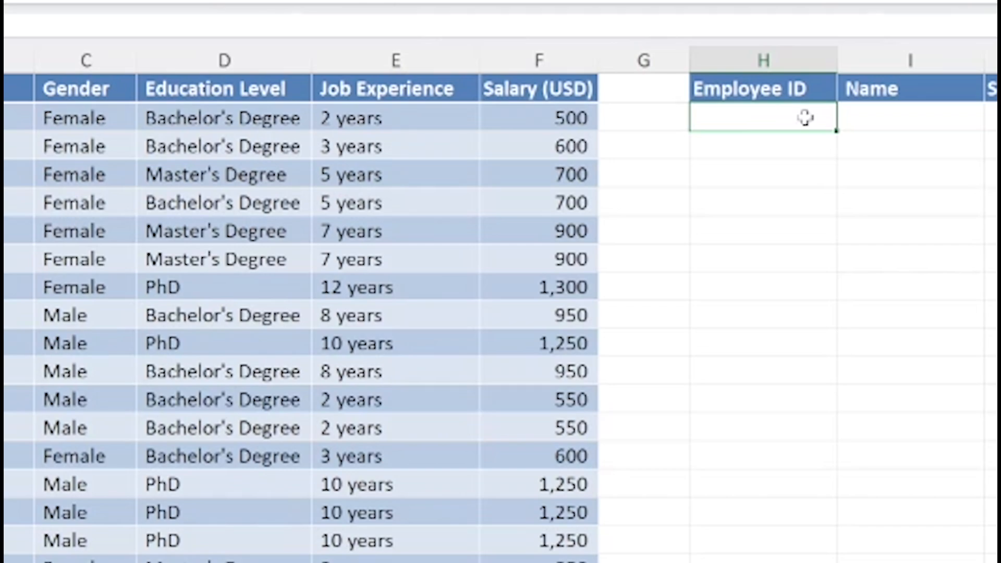
double_click(805, 118)
text(26)
key(Tab)
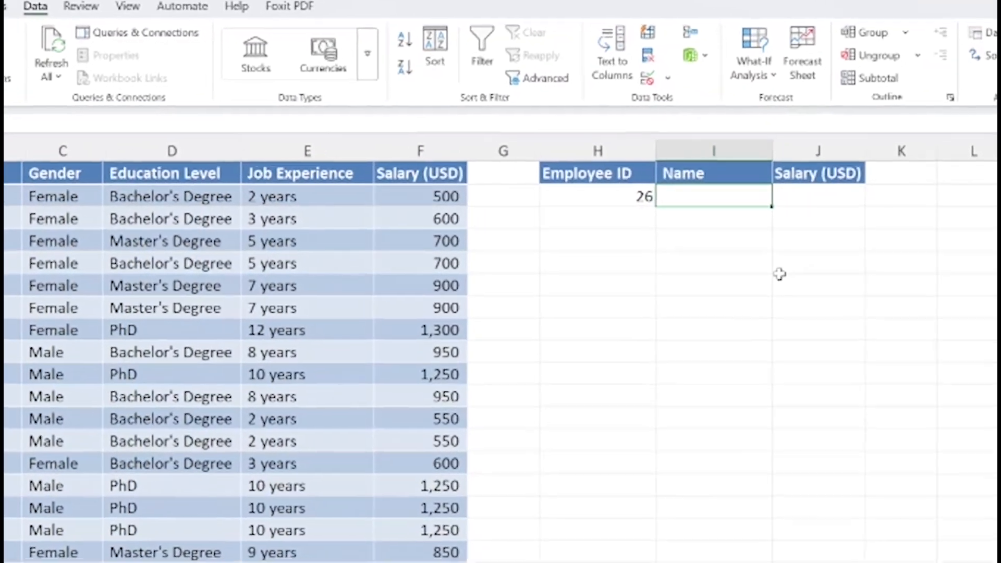
Look up the matching employee's name in cell I2 with the formula =VLOOKUP(H2,$A$1:$F$102,2,0).
text(=)
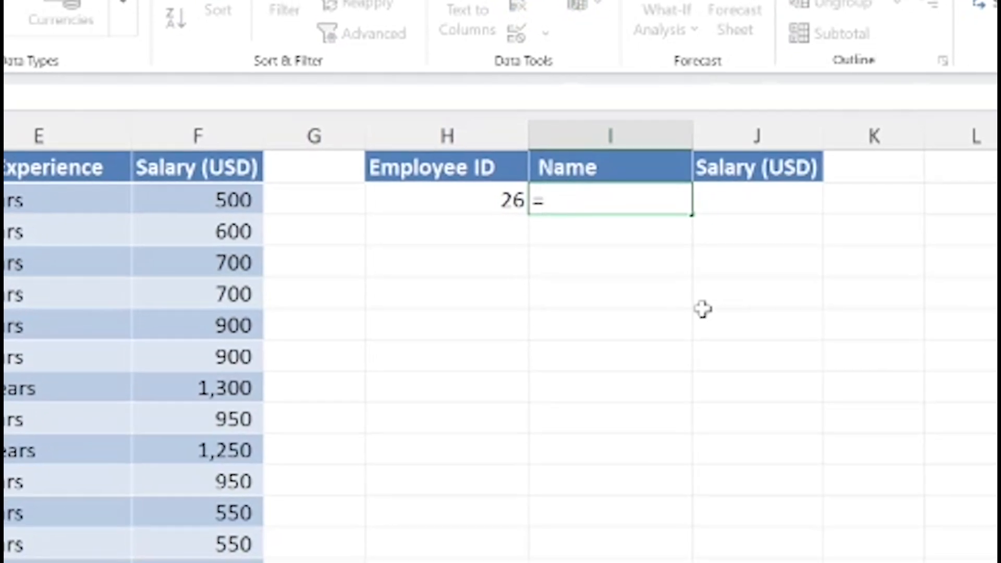
text(vlookup)
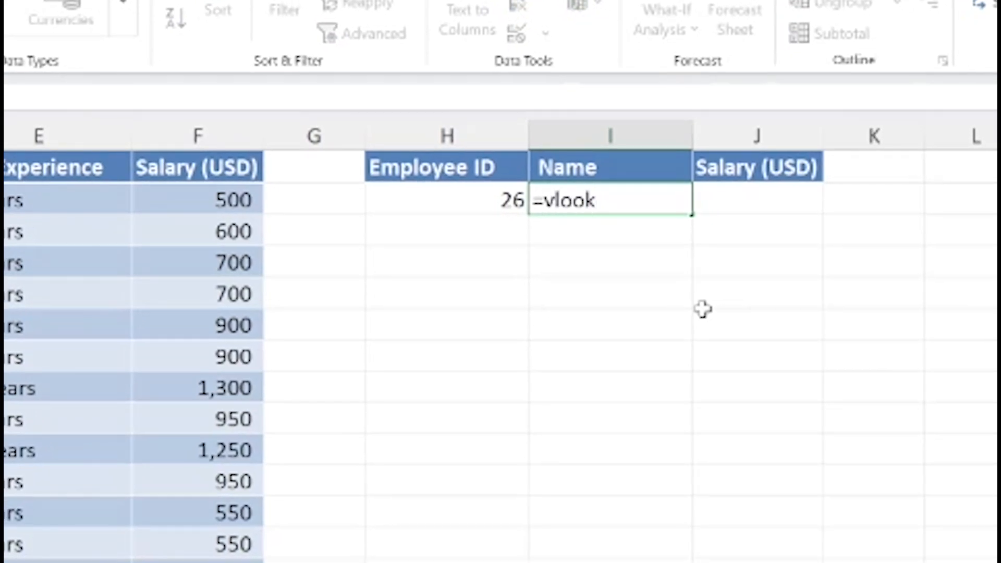
text(()
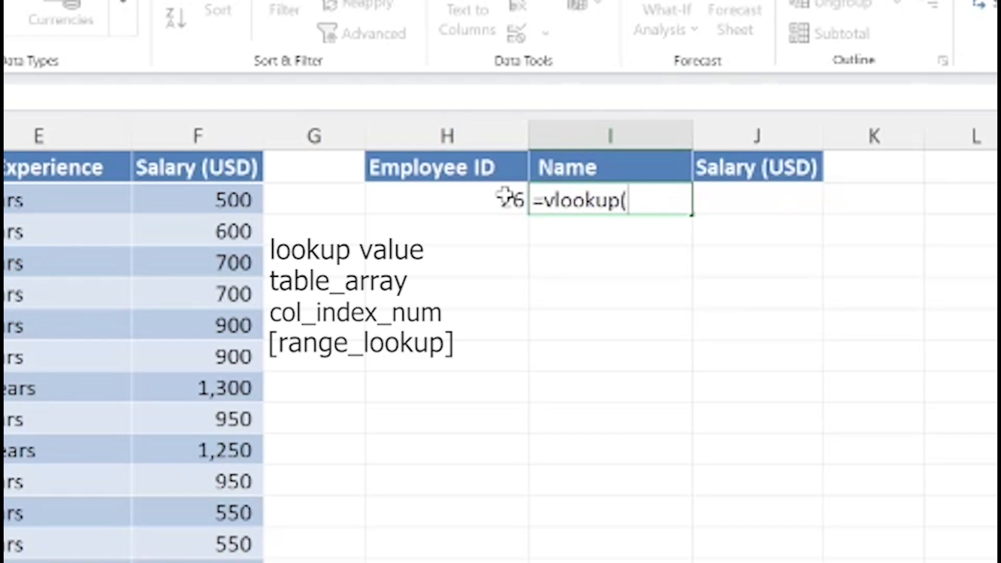
click(481, 198)
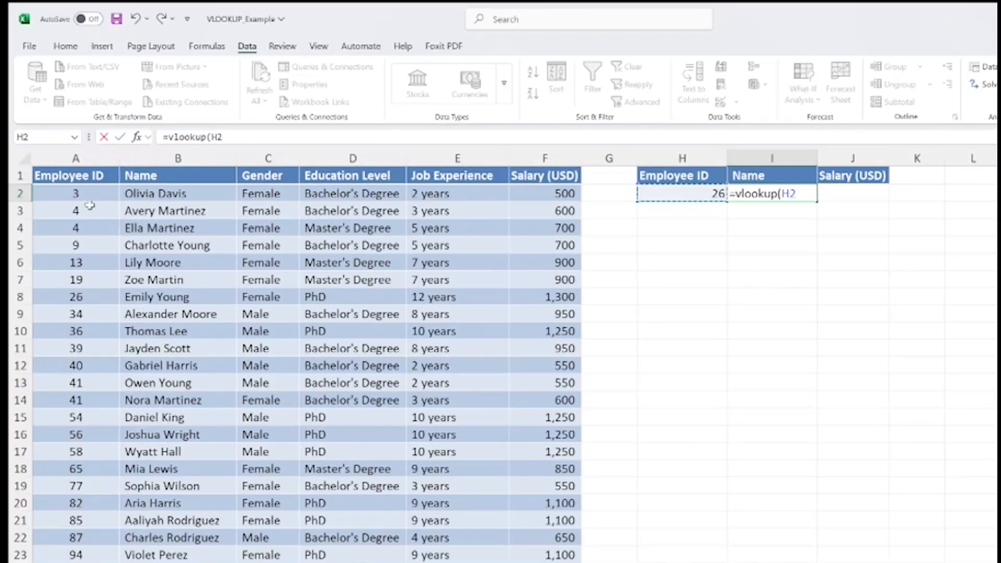
click(107, 235)
click(681, 194)
text(,)
drag(73, 176, 544, 560)
key(F4)
text(,2,)
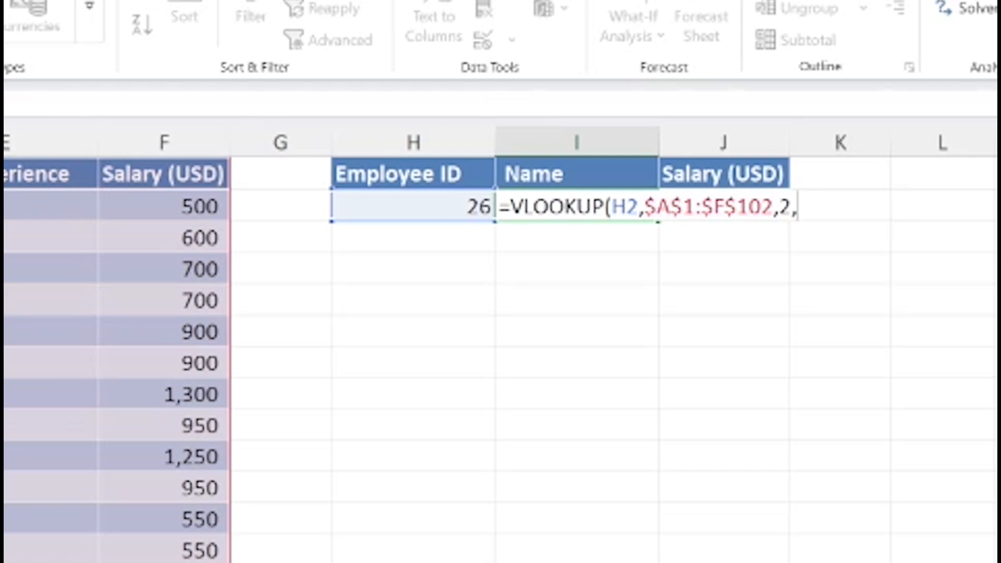
text(0))
key(Return)
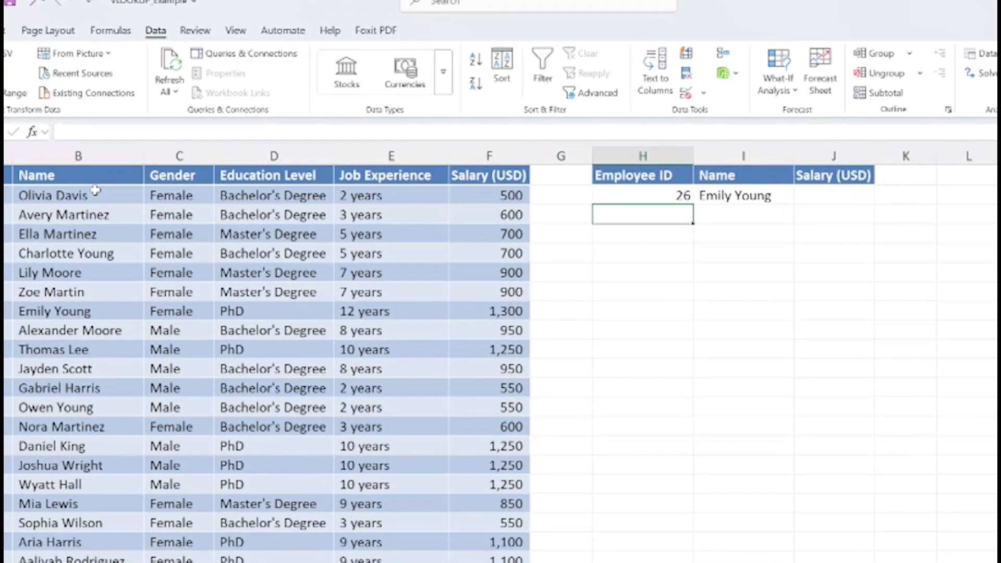
click(658, 252)
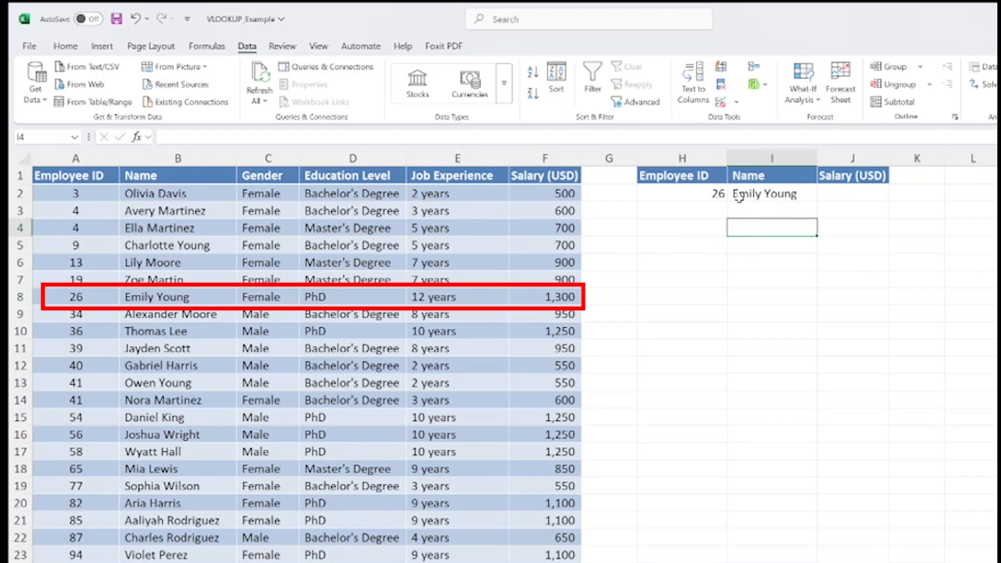
click(27, 297)
Look up the matching salary in cell J2 with the formula =VLOOKUP(H2,Table1_1[#All],6,0), referencing the whole employee table.
click(829, 196)
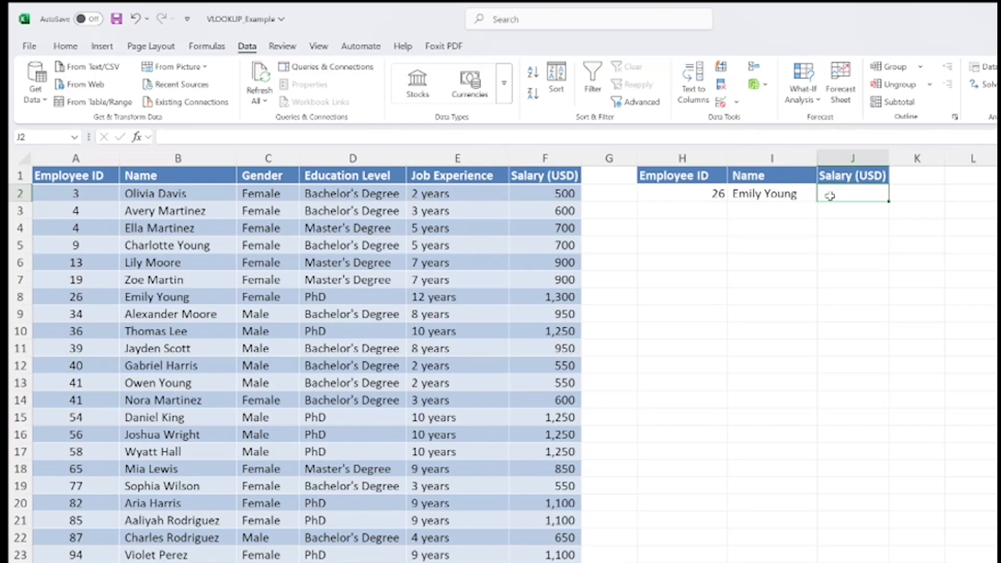
text(=)
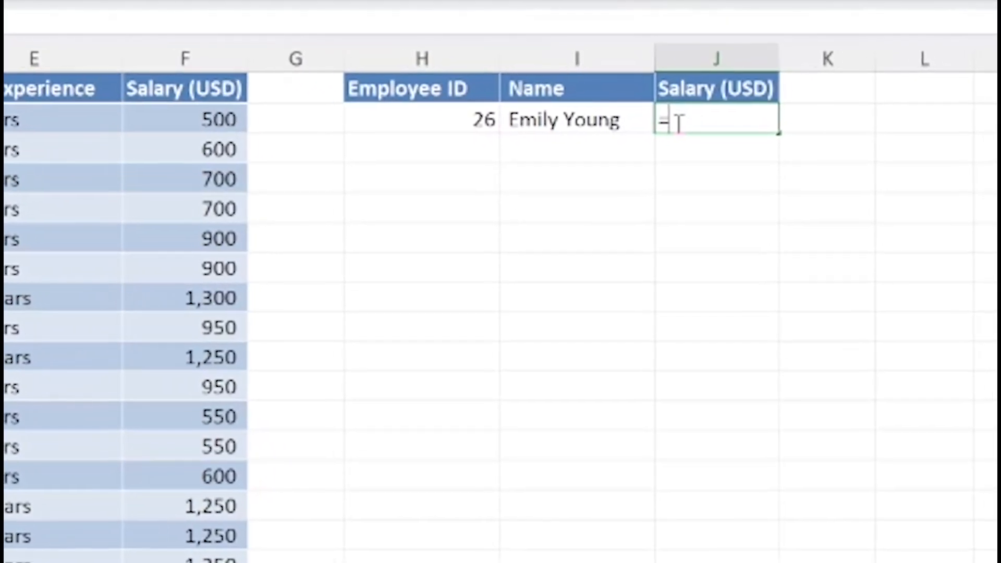
text(vloo)
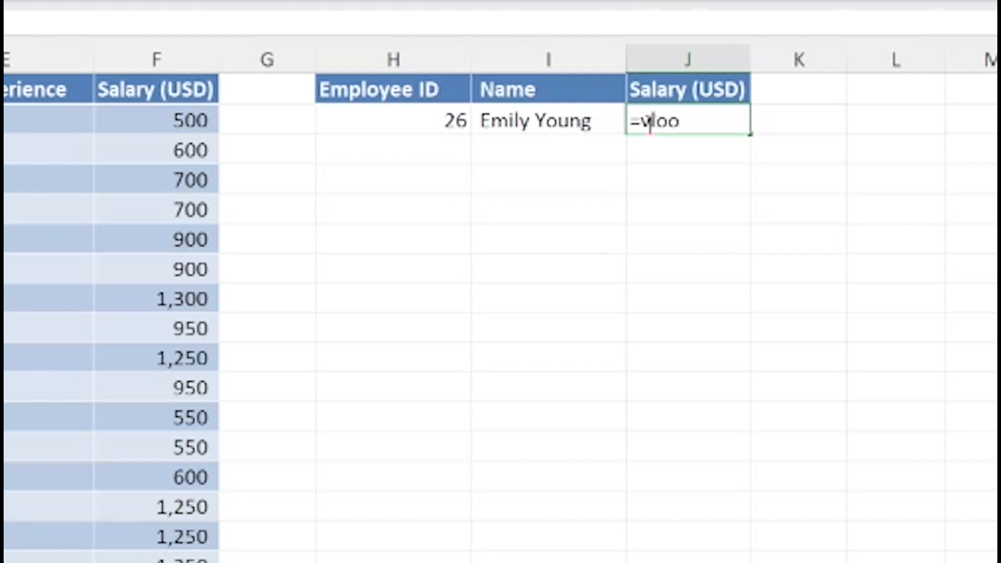
text(kup()
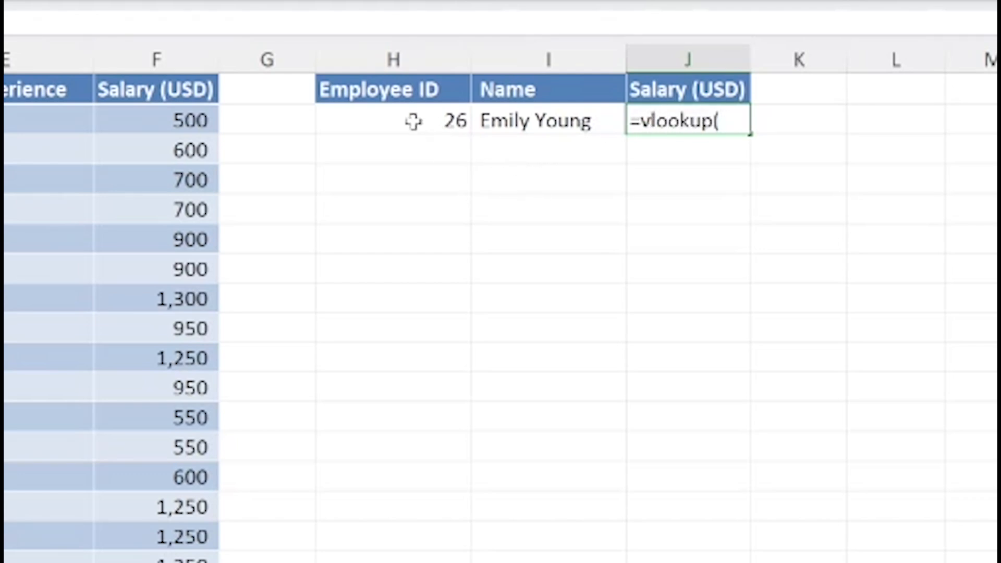
click(413, 121)
text(,)
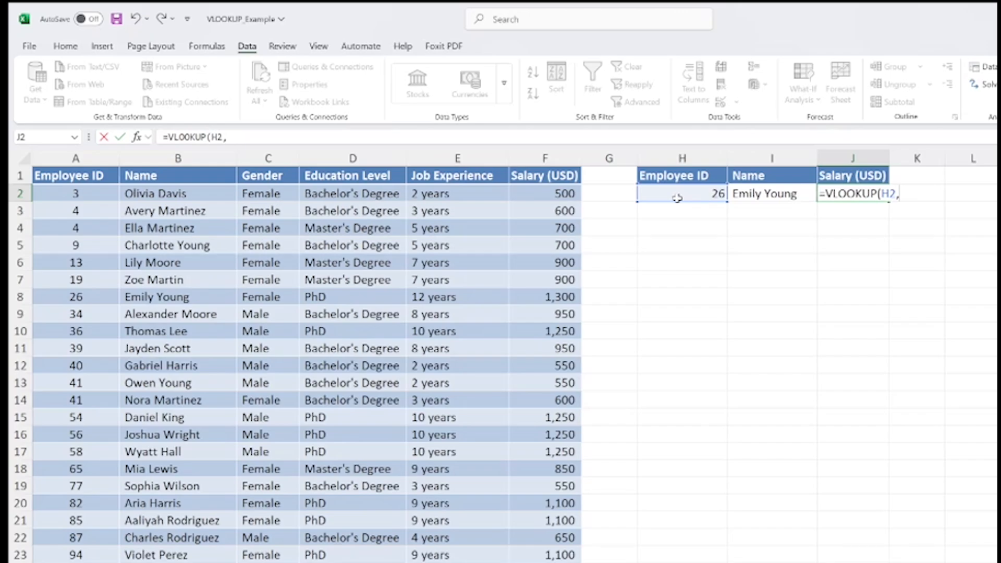
drag(66, 176, 534, 482)
text(,)
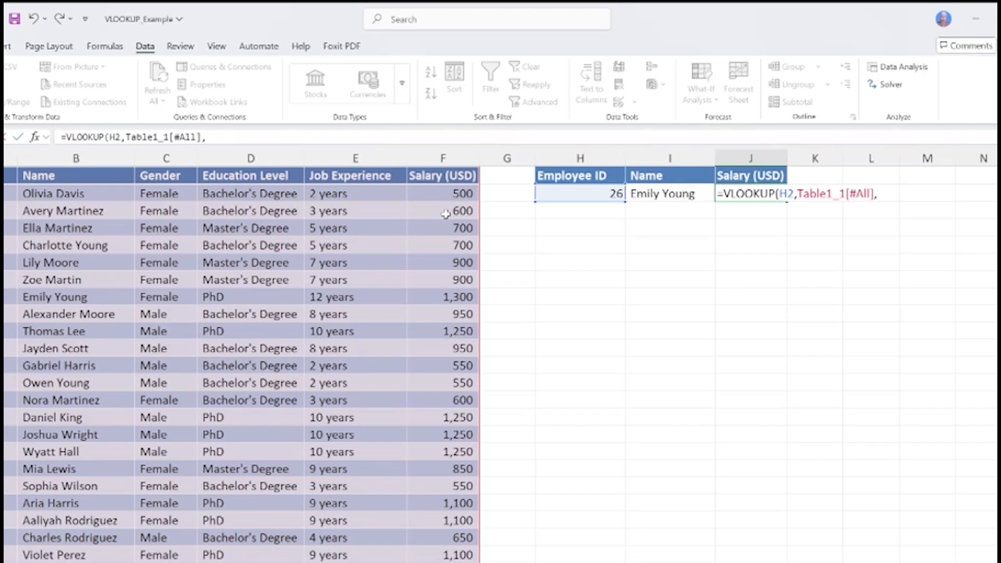
text(6,0))
key(Return)
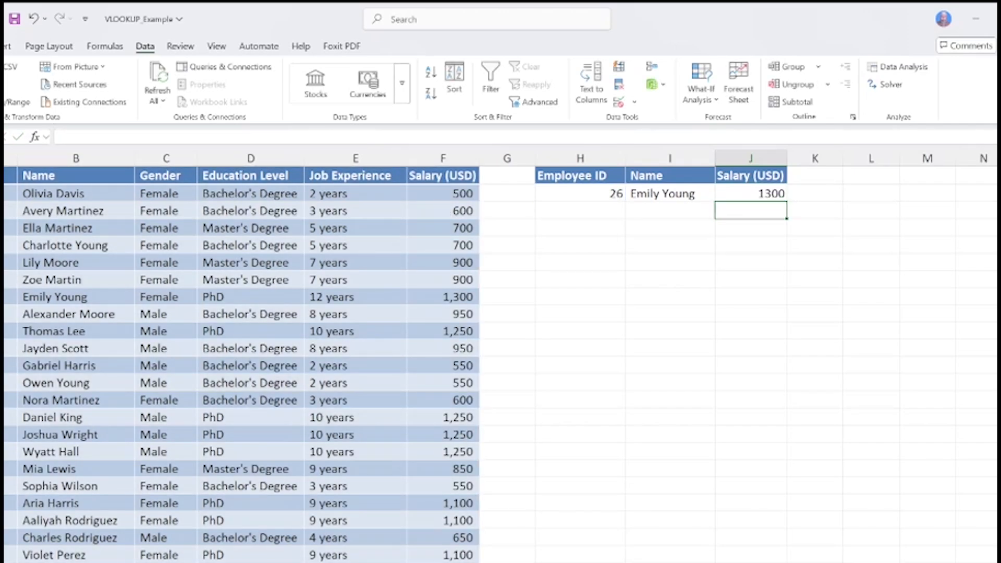